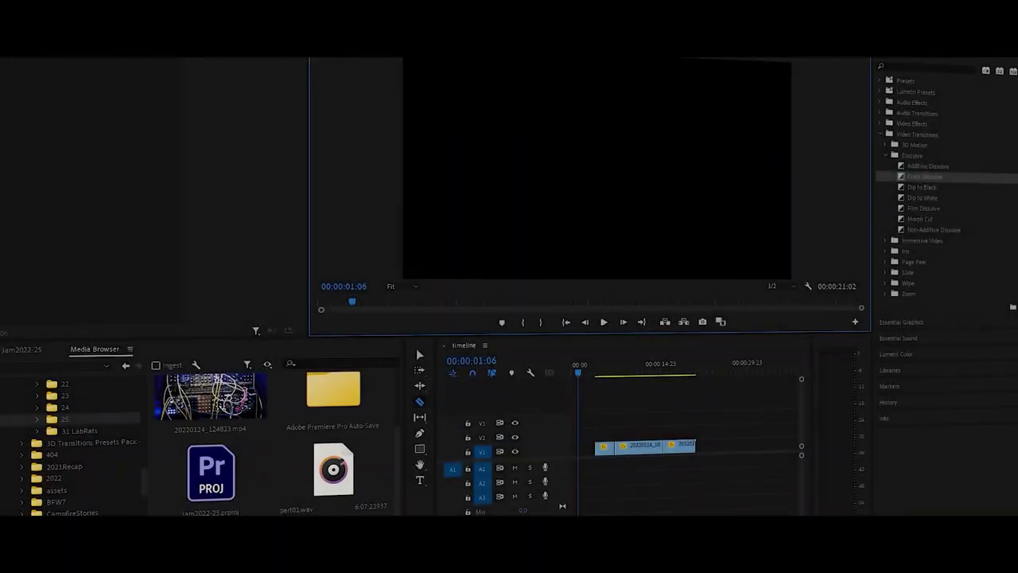
# - Play back the opening Morphagene replacement clips on the timeline to review their timing and transition
pyautogui.press('space')
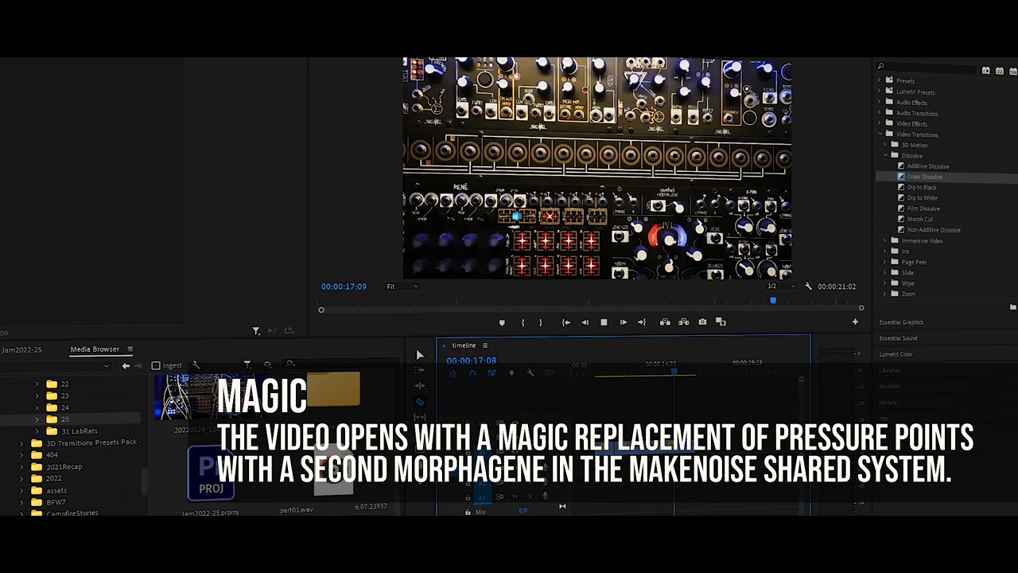
pyautogui.press('space')
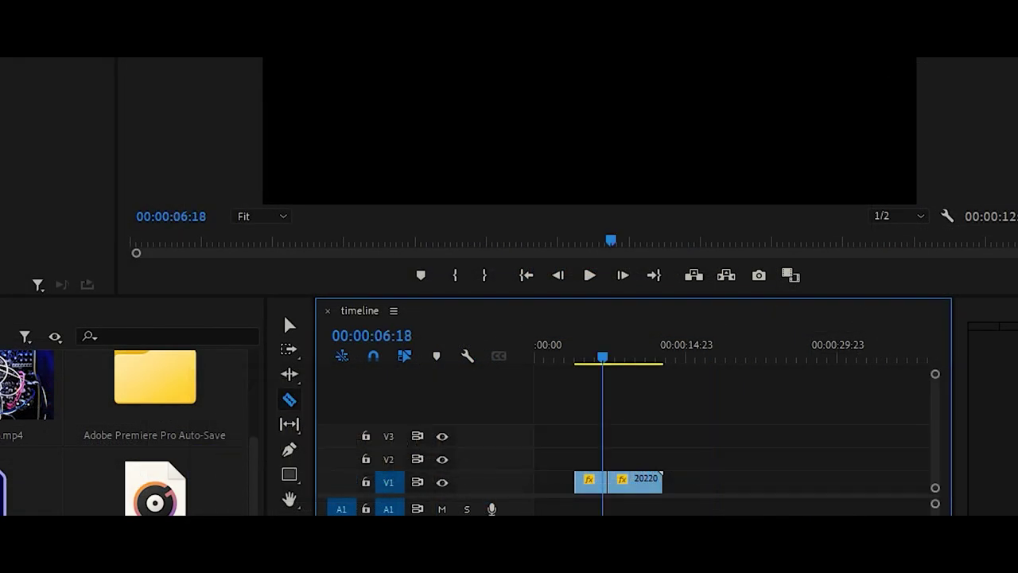
pyautogui.press('space')
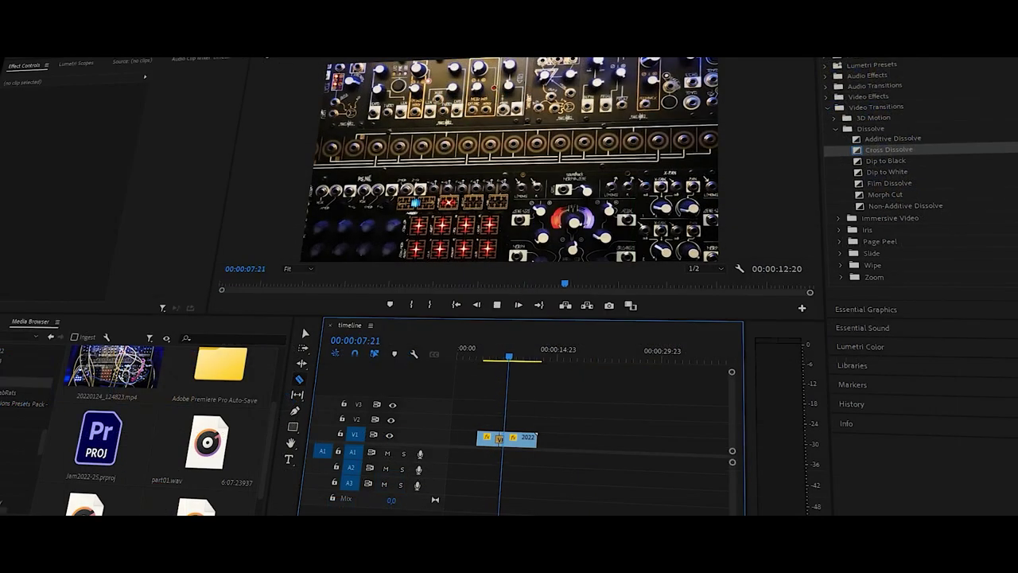
pyautogui.press('space')
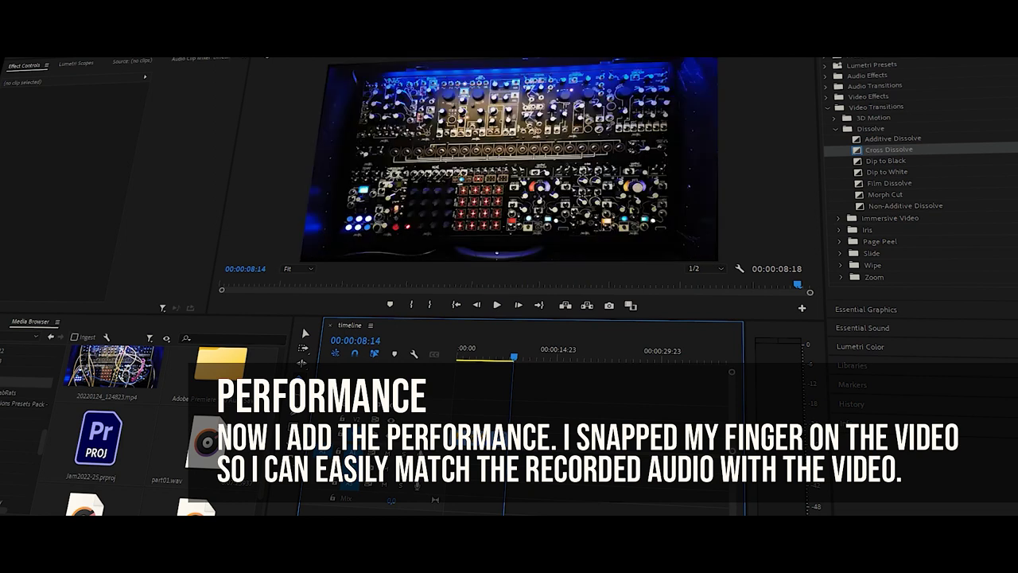
# - Add the performance clip 20220124_123910.mp4 after the opening clips on V1 and play it to locate the finger snap
pyautogui.click(171, 422)
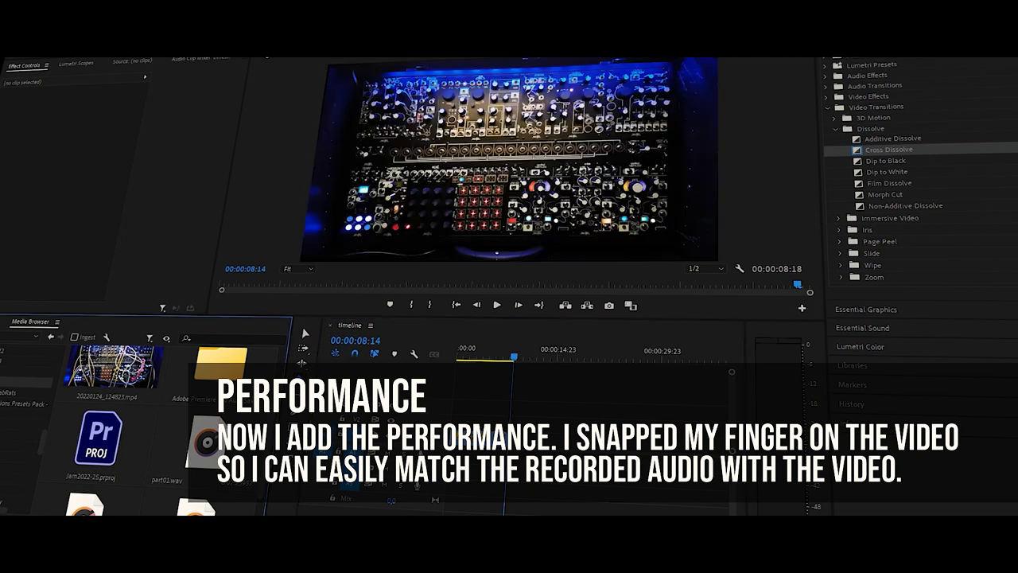
pyautogui.moveTo(114, 367); pyautogui.dragTo(516, 441)
pyautogui.press('space')
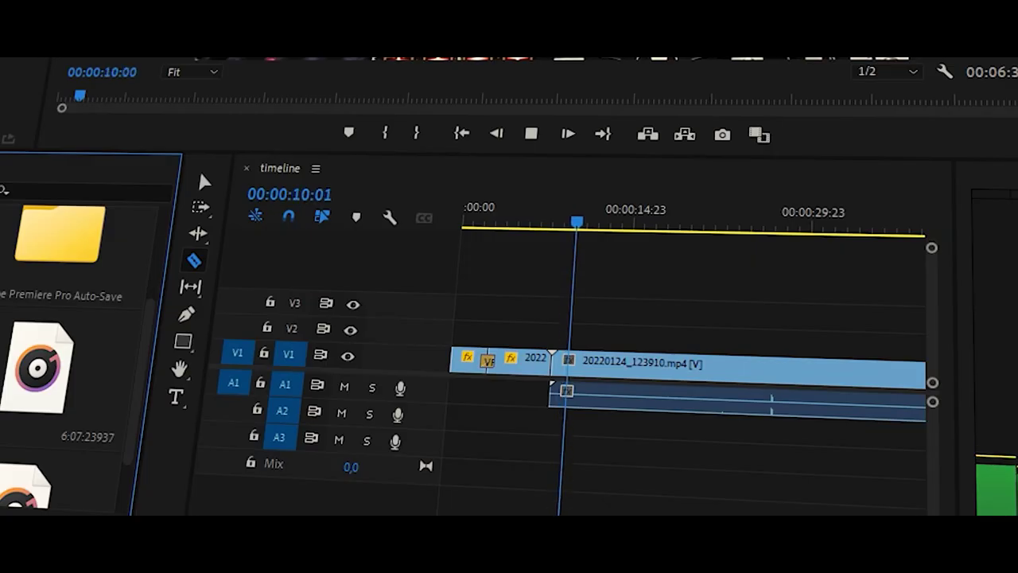
pyautogui.press('space')
pyautogui.moveTo(733, 217); pyautogui.dragTo(767, 218)
pyautogui.press('space')
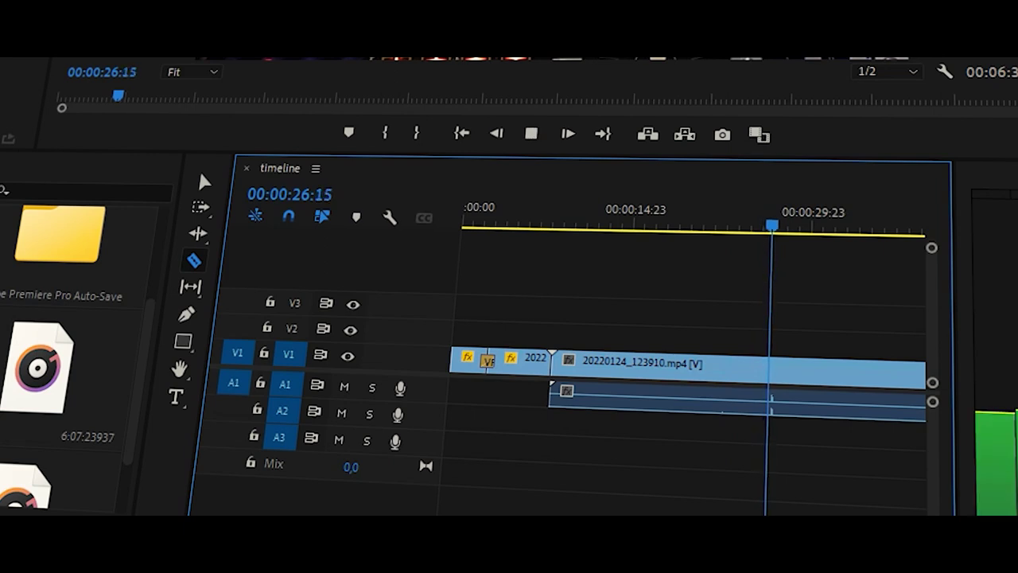
pyautogui.press('space')
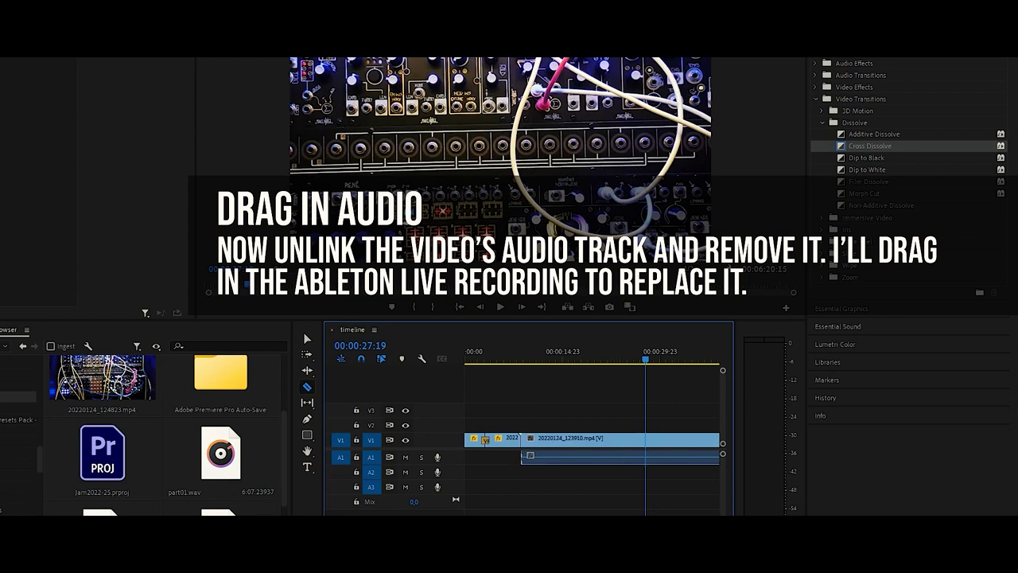
# - Replace the performance clip's original audio on A1 with the Ableton Live recording and play it from the clip's start
pyautogui.press('Delete')
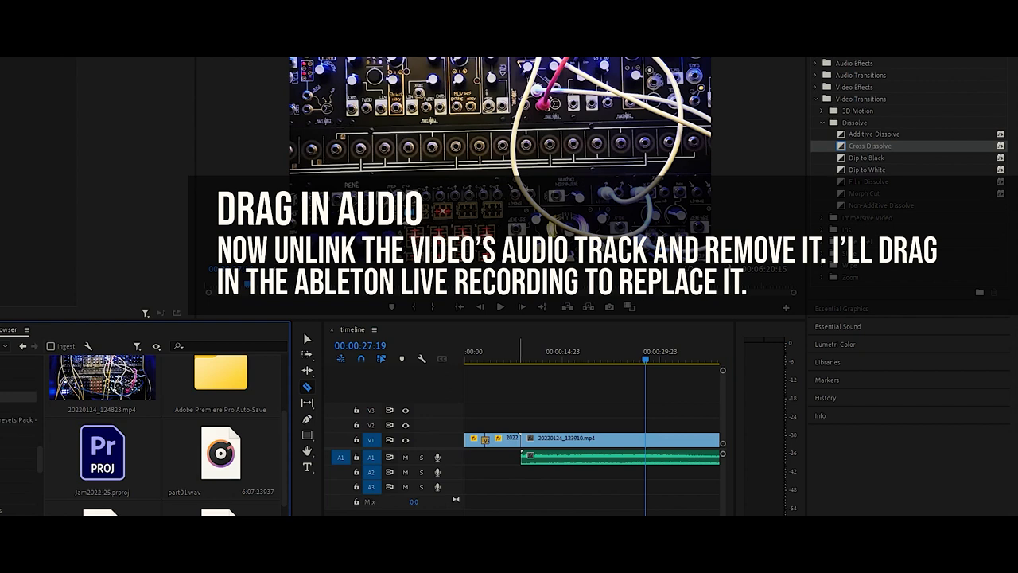
pyautogui.click(514, 358)
pyautogui.press('space')
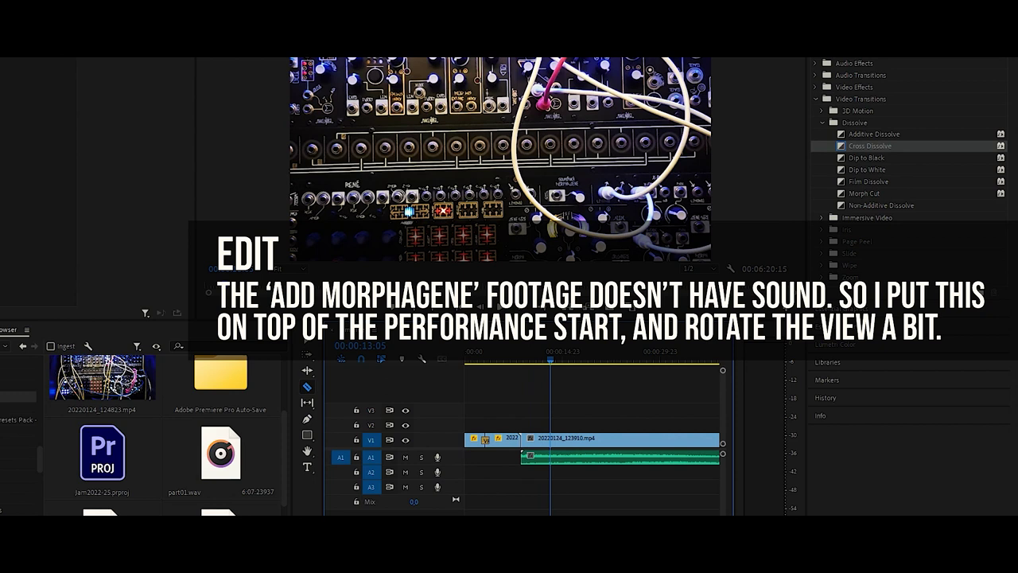
# - Place the opening Morphagene clips on V2 above the performance's start and close the gap at the beginning of the timeline
pyautogui.hotkey('ctrl', 'shift', 'z')
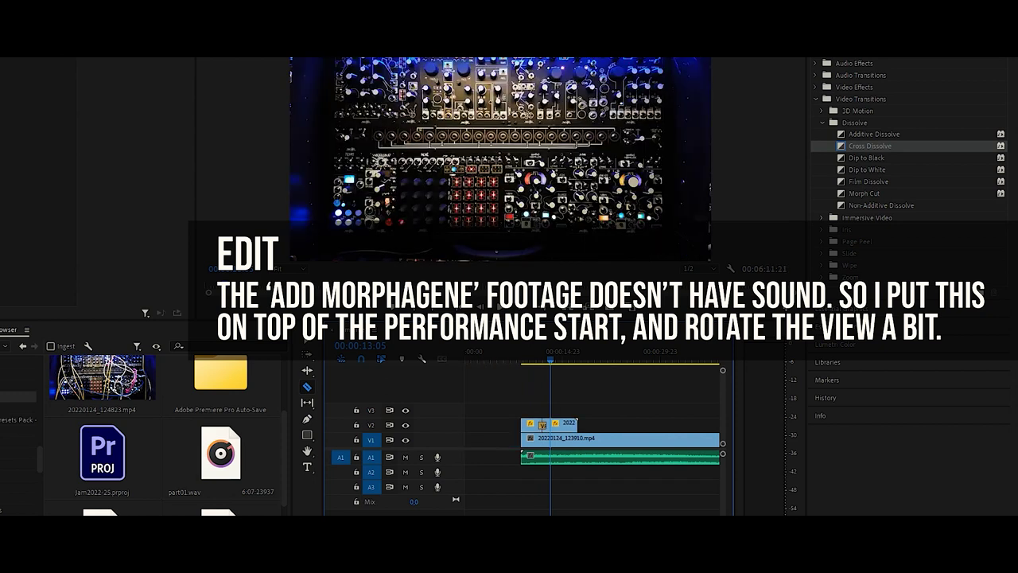
pyautogui.hotkey('ctrl', 'shift', 'z')
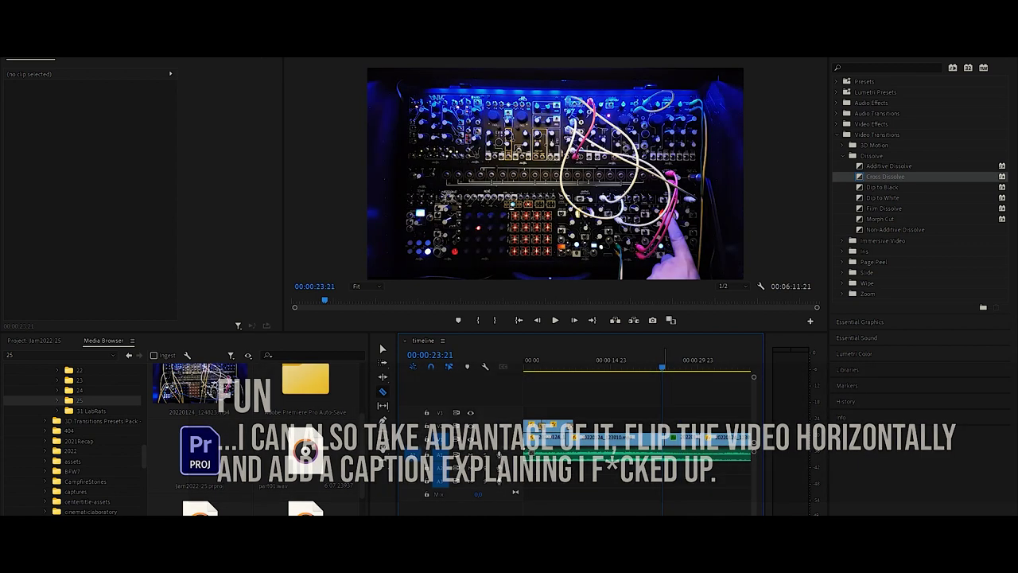
# - Write the Photoshop caption "FLIPPED": "I accidentally connected the right Morph to the left input and the left to the right. So it's good to exaggerate the error."
pyautogui.press('space')
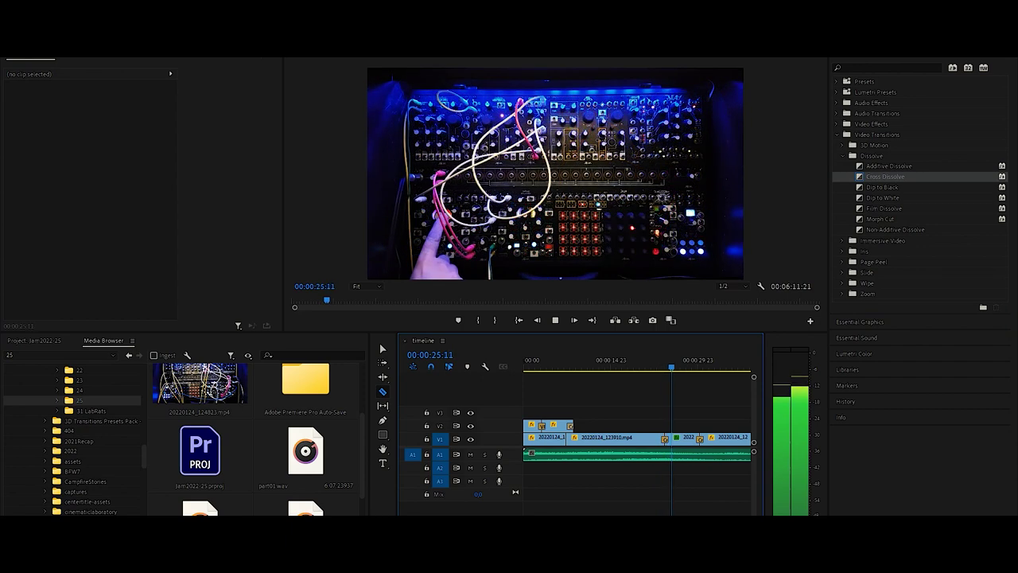
pyautogui.write('CONNECTED THE RIGHT MORPH TO THE LEFT INPUT')
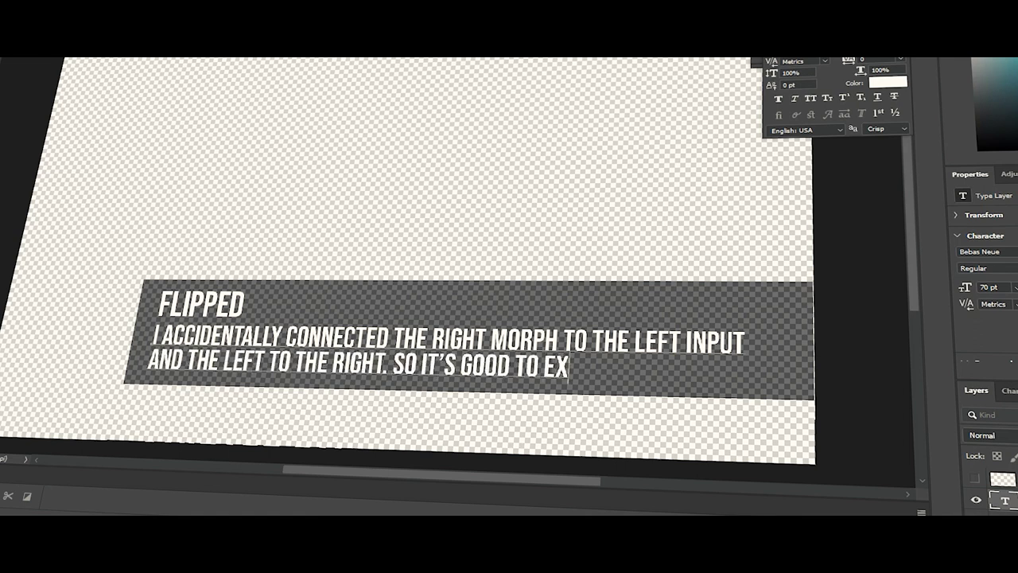
pyautogui.press('BackSpace')
pyautogui.press('BackSpace')
pyautogui.write('HE ERROR.')
pyautogui.hotkey('ctrl', 'Return')
# - Save the finished FLIPPED caption as a transparent PNG image
pyautogui.hotkey('alt', 'f')
pyautogui.press('Return')
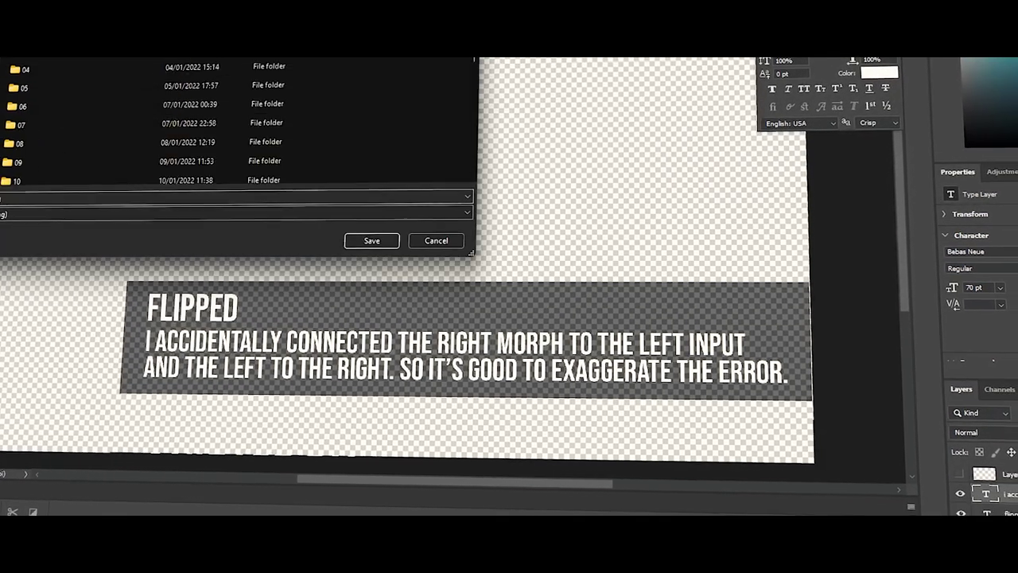
pyautogui.press('Return')
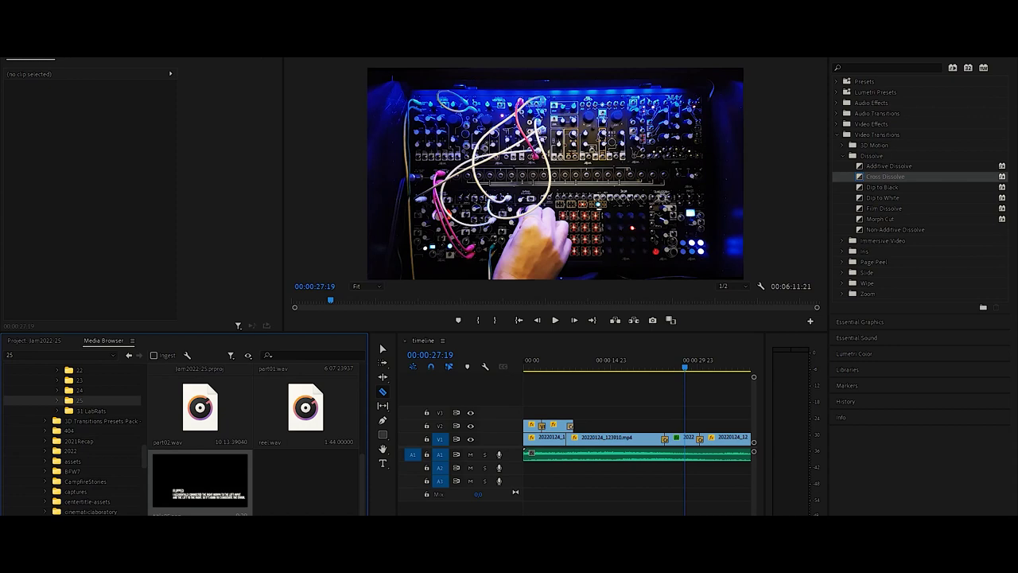
# - In Premiere Pro, place the FLIPPED caption image on V2 above the horizontally flipped clip and play that section
pyautogui.moveTo(200, 481); pyautogui.dragTo(665, 427)
pyautogui.press('space')
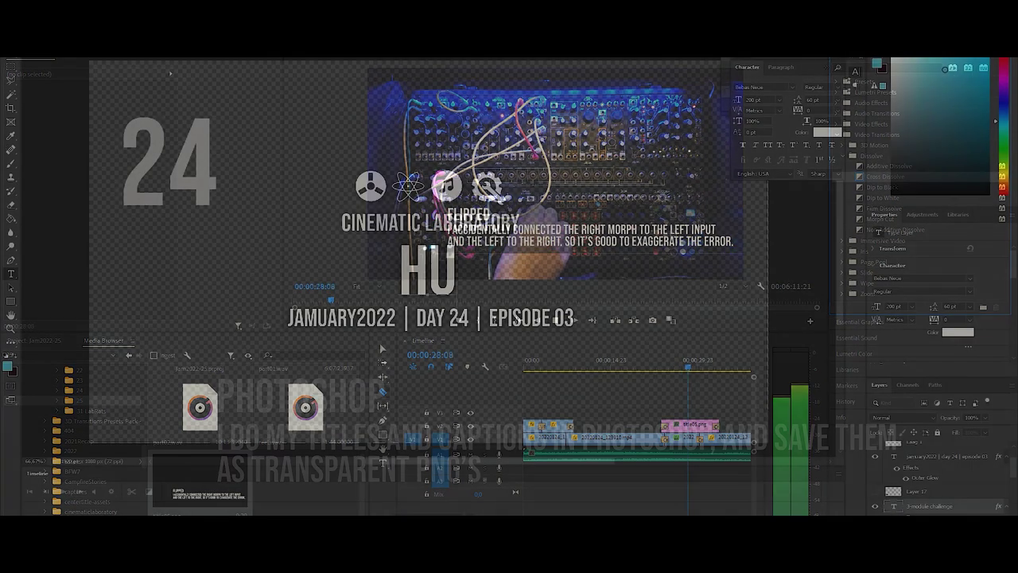
# - In Photoshop, change the title card's main text to "HUNTING FOR SOUND" and both day numbers to 25
pyautogui.write('NTIN')
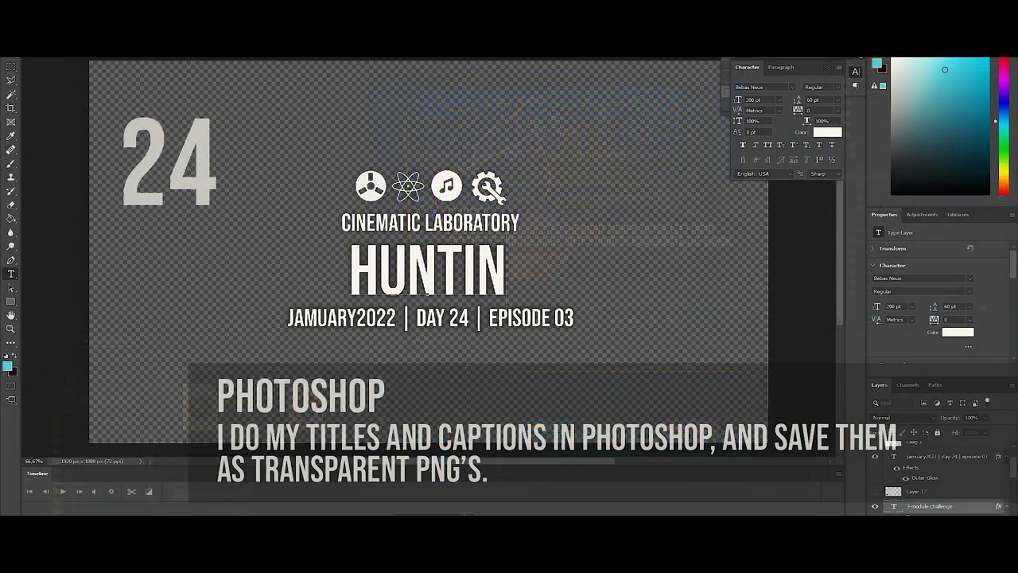
pyautogui.write('G FOR SOUND')
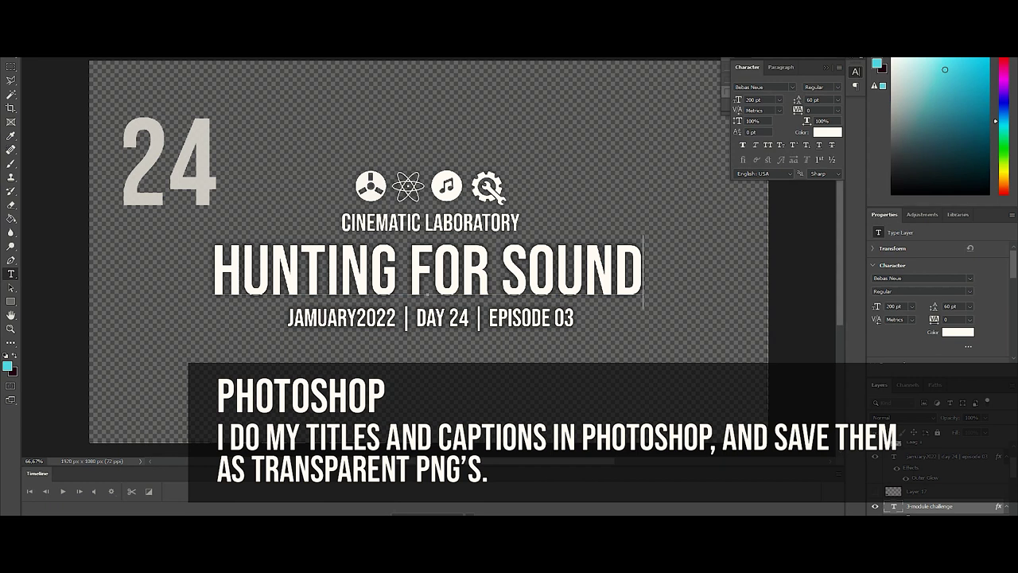
pyautogui.doubleClick(894, 457)
pyautogui.moveTo(460, 318); pyautogui.dragTo(471, 318)
pyautogui.scroll(2, 939, 477)
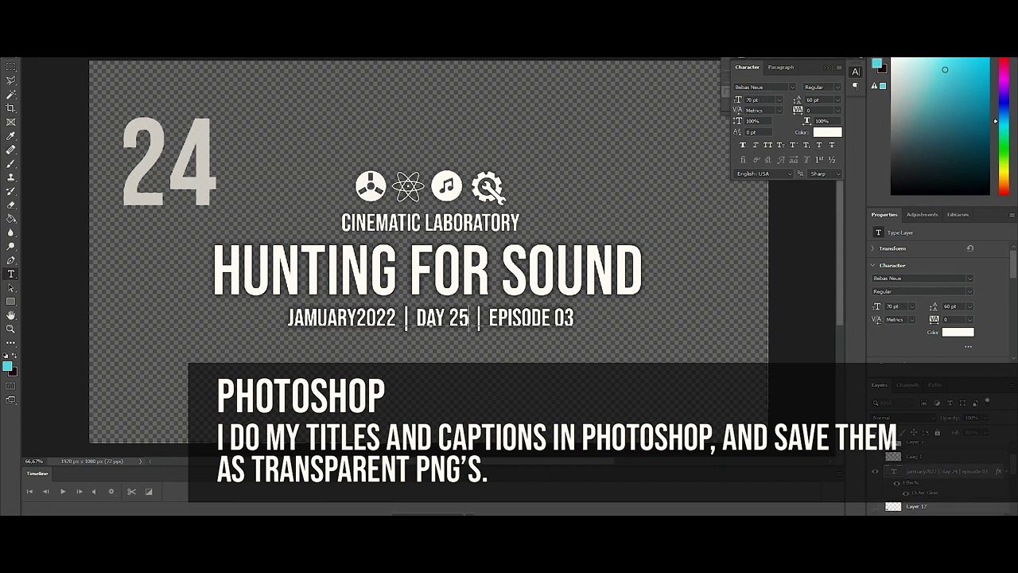
pyautogui.doubleClick(894, 448)
pyautogui.write('25')
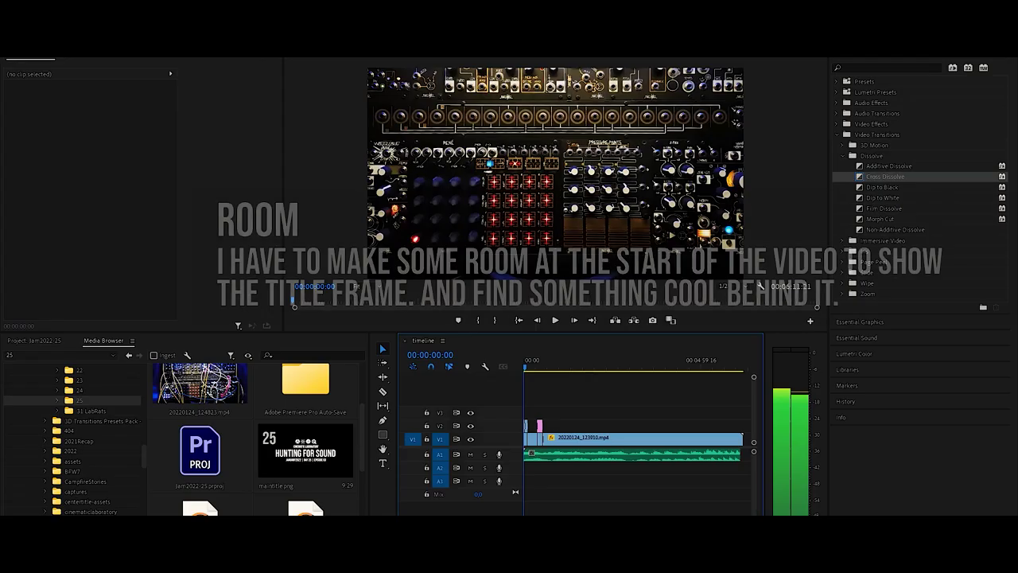
# - In Premiere Pro, shift all clips along the timeline to free its start and place maintitle.png there on V2
pyautogui.press('=')
pyautogui.press('=')
pyautogui.press('=')
pyautogui.press('=')
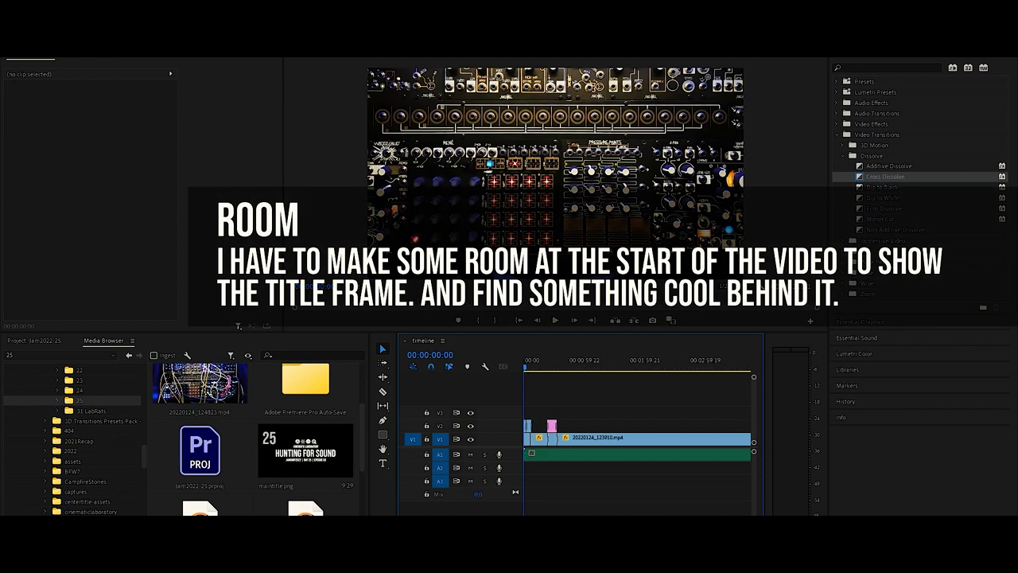
pyautogui.click(537, 362)
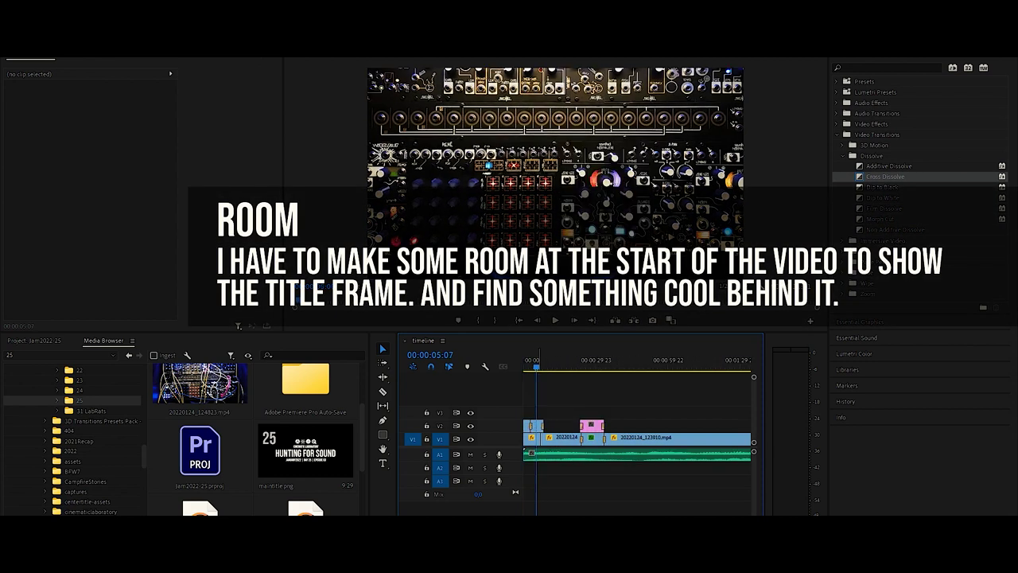
pyautogui.hotkey('ctrl', 'a')
pyautogui.moveTo(553, 439); pyautogui.dragTo(579, 438)
pyautogui.moveTo(350, 459); pyautogui.dragTo(534, 426)
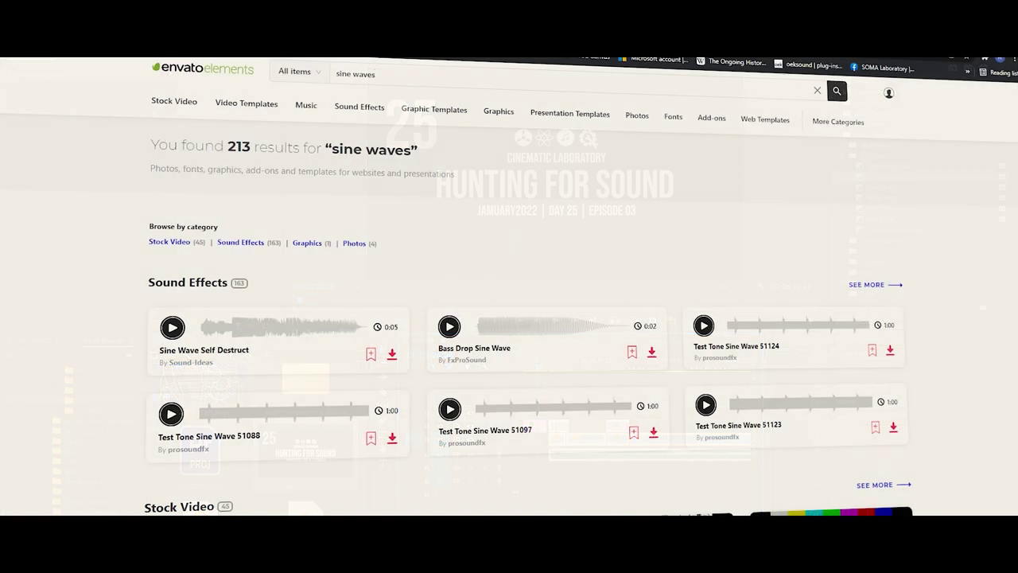
# - Find the "Sine Blue Wave Plexus Background Loop" among Envato Elements' "sine waves" results and download it into folder 25
pyautogui.scroll(-1, 525, 318)
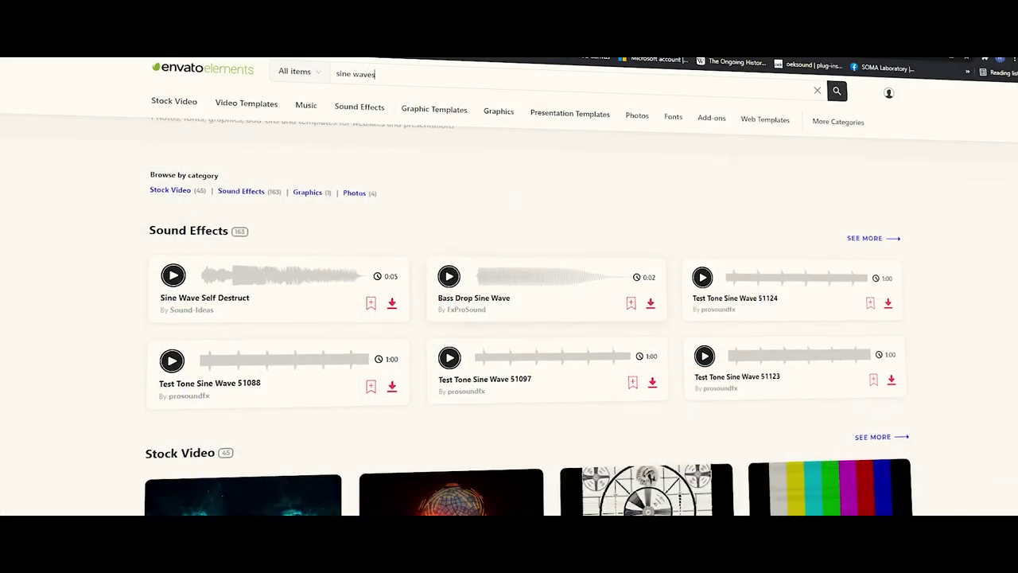
pyautogui.scroll(-2, 239, 350)
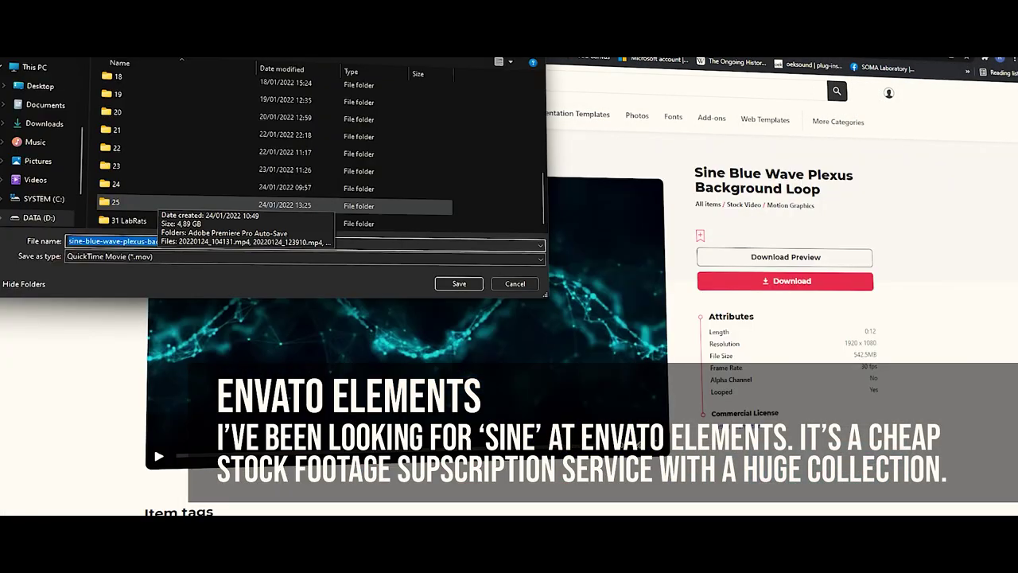
pyautogui.doubleClick(119, 202)
pyautogui.click(459, 284)
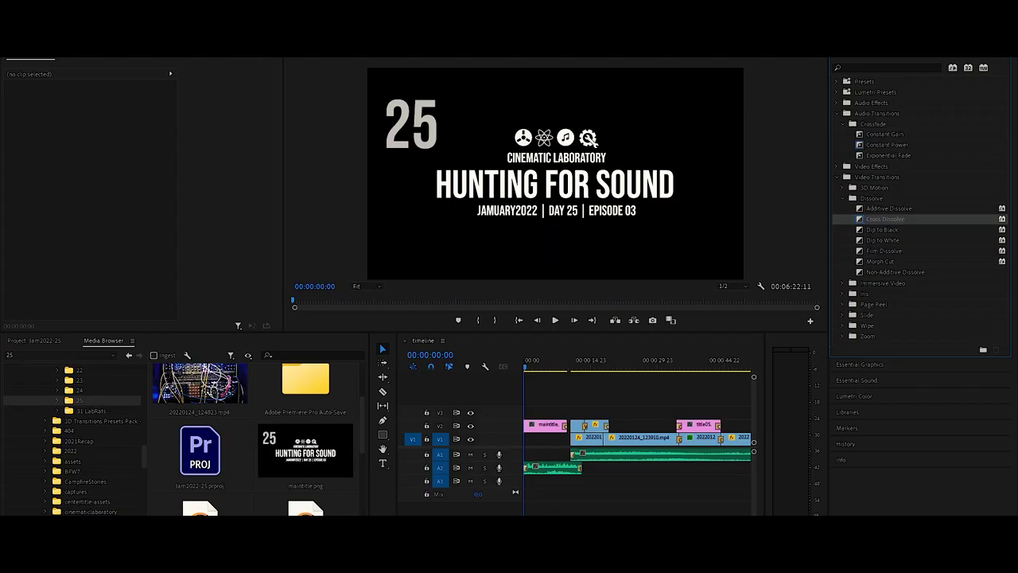
# - In Premiere Pro, place the sine-blue-wave background video on V1 beneath the main title and play the opening
pyautogui.scroll(-2, 253, 438)
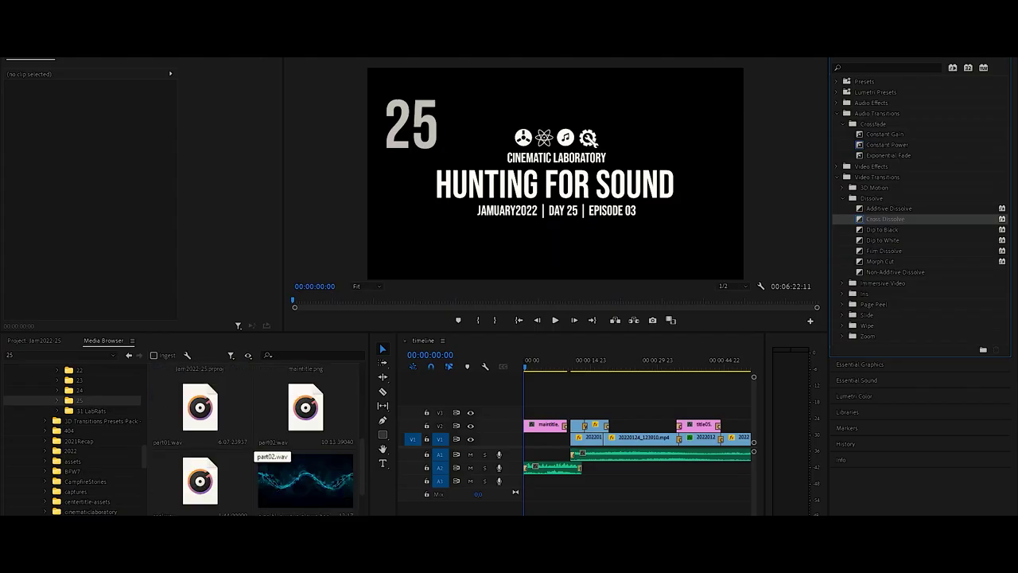
pyautogui.moveTo(306, 480); pyautogui.dragTo(556, 438)
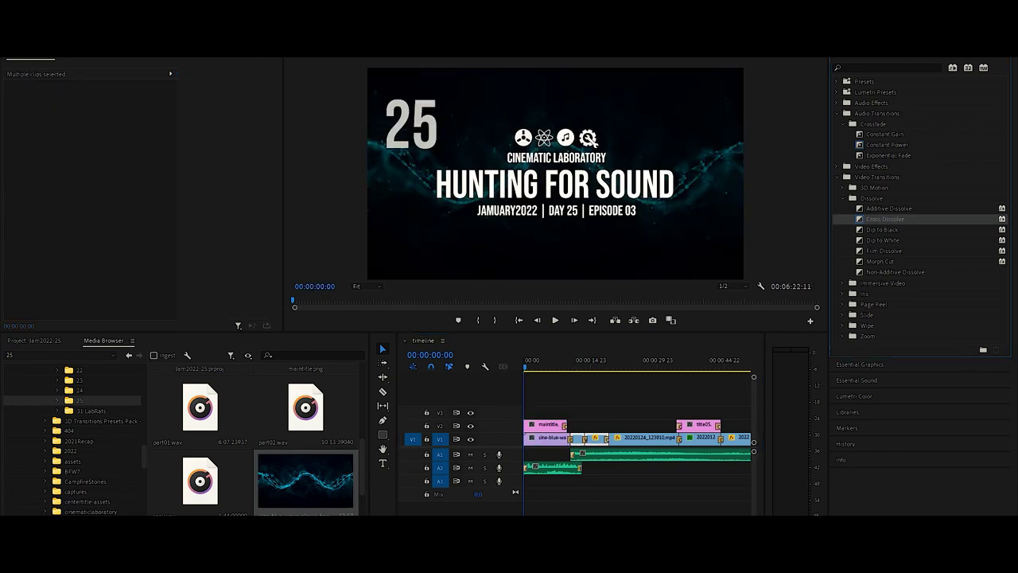
pyautogui.press('space')
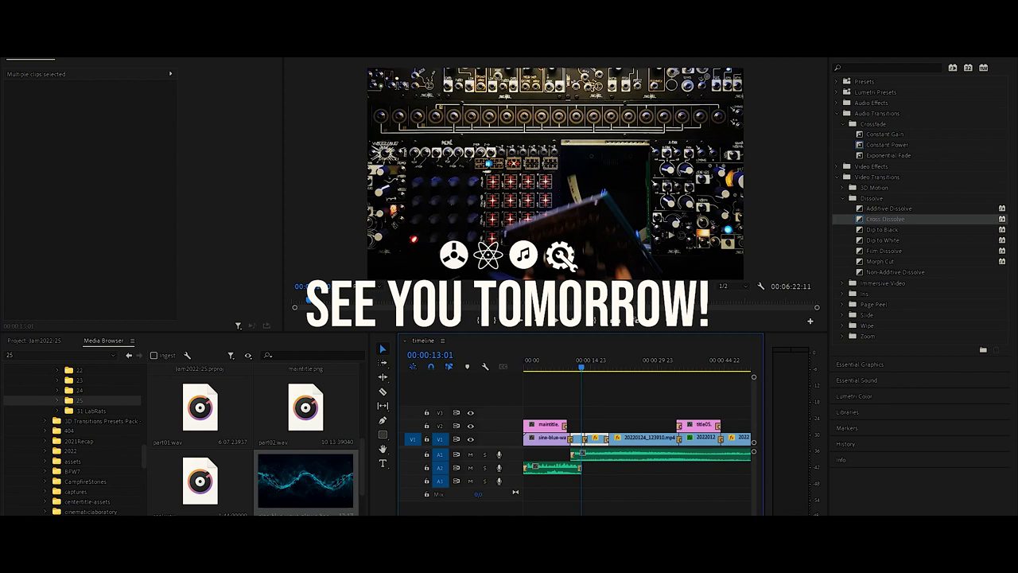
pyautogui.click(887, 562)
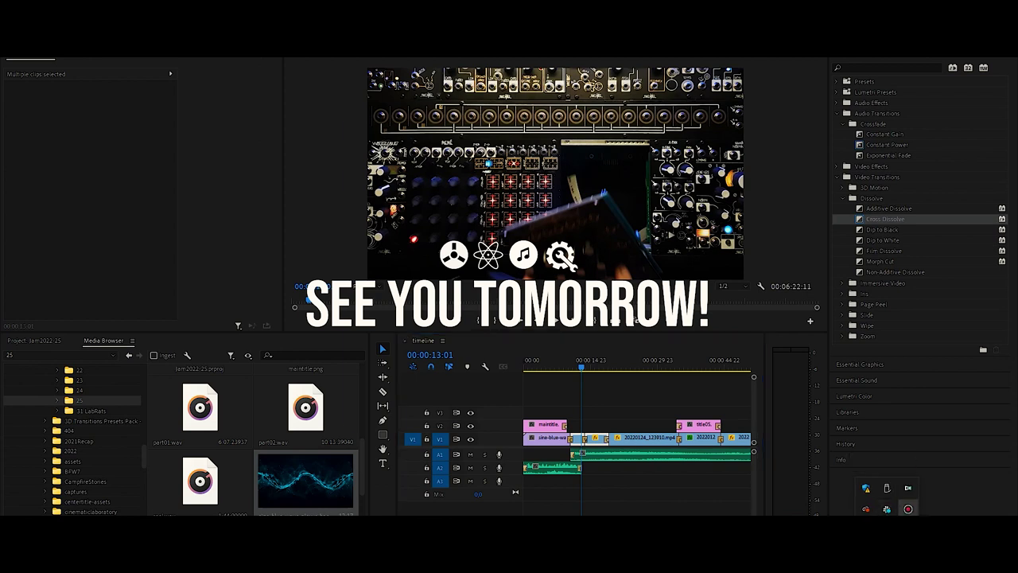